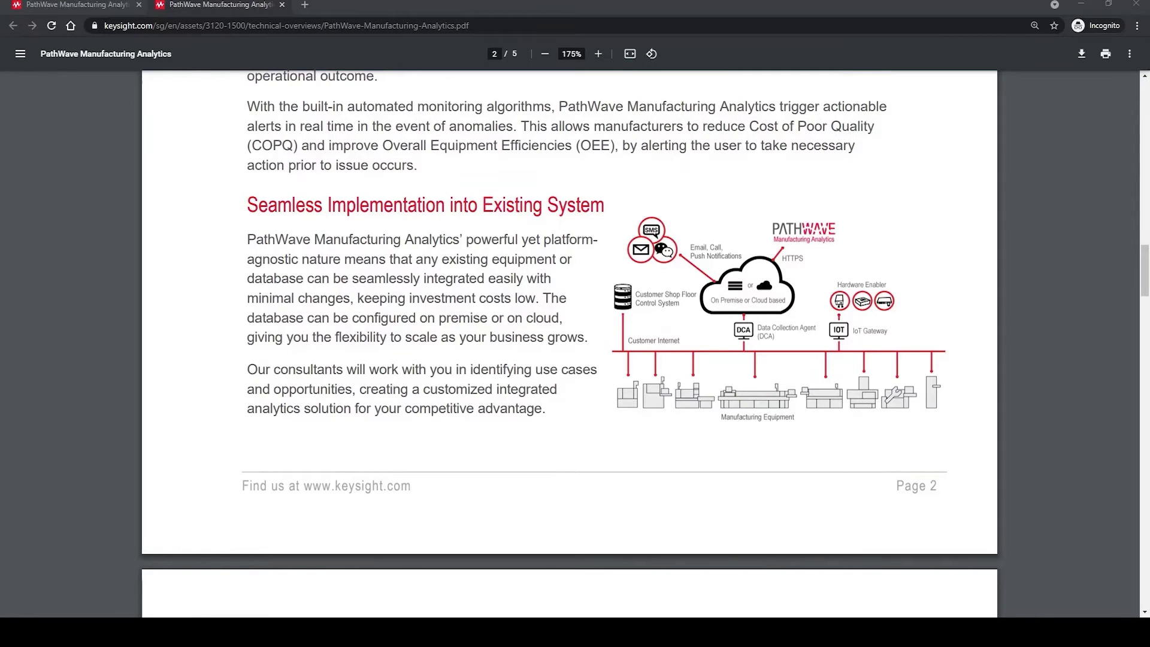
Step: Log in to PathWave Manufacturing Analytics in a new browser tab with username and password
left_click(305, 8)
type("keysight")
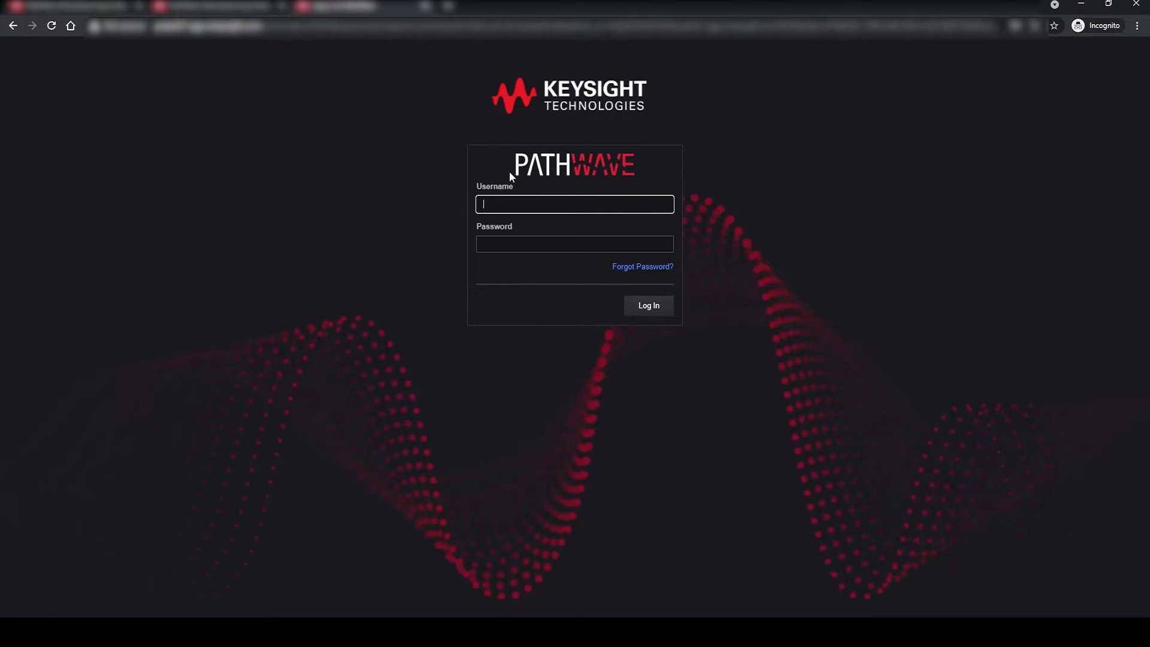
type("keysight")
key("Tab")
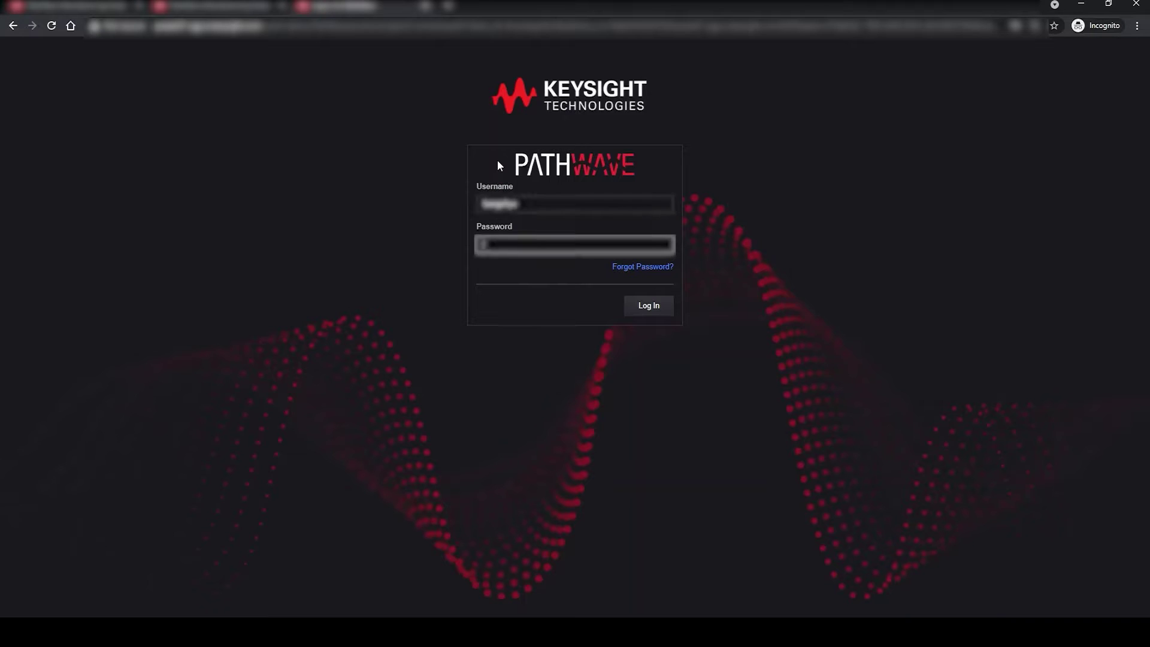
type("password")
key("Return")
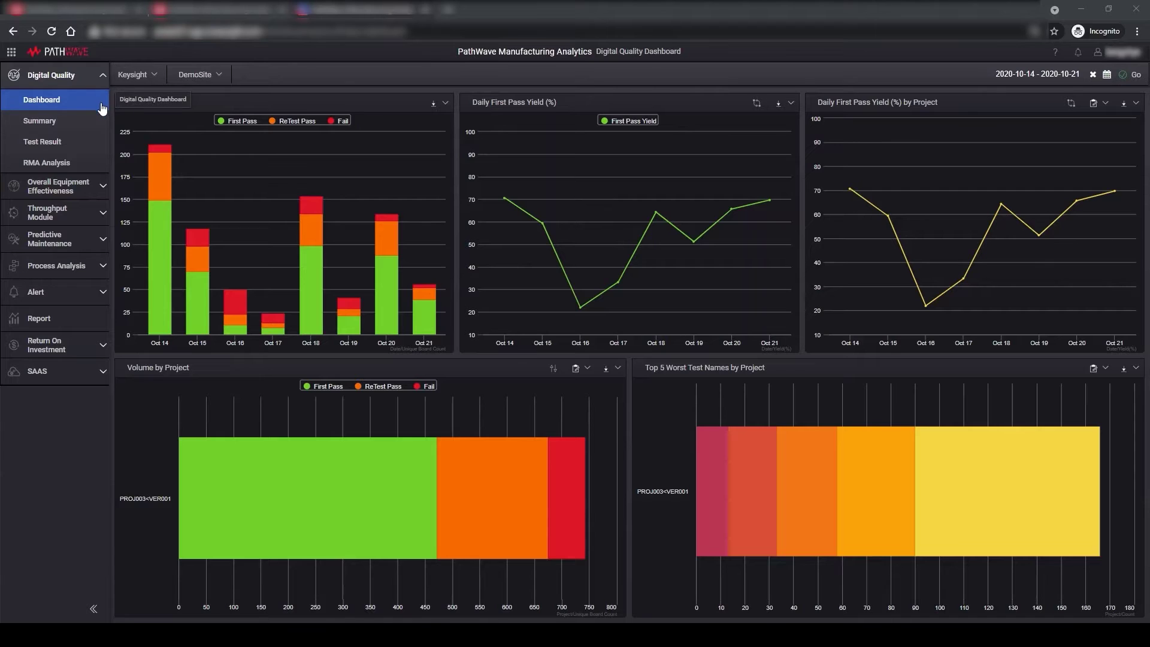
mouse_move(272, 270)
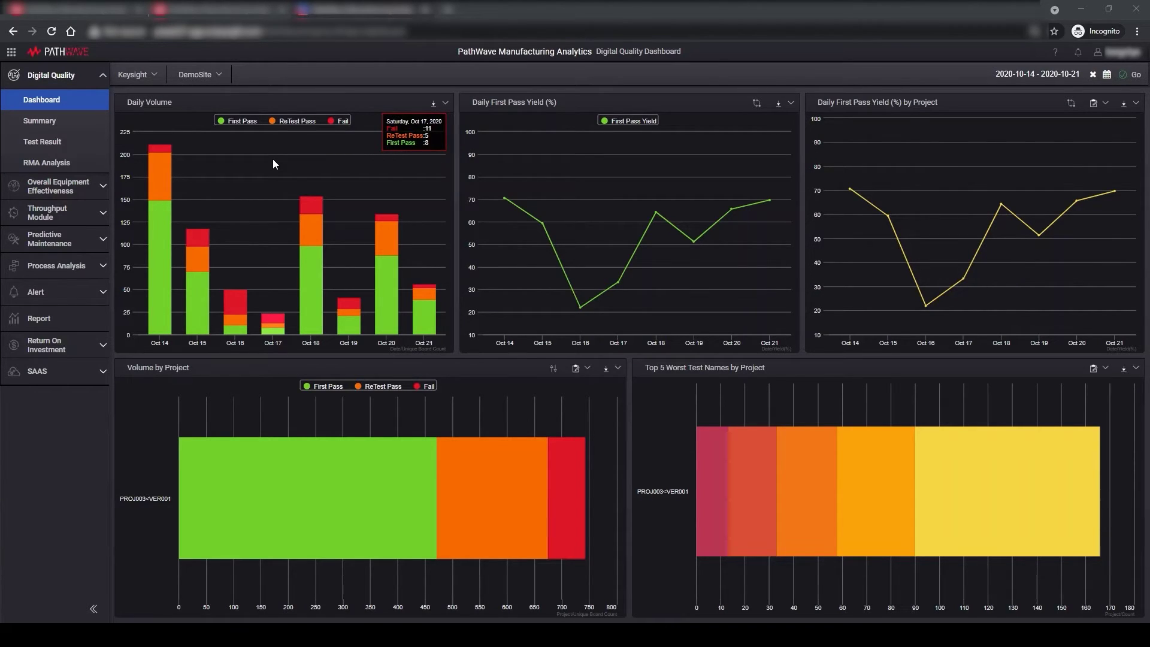
Step: Switch the Daily First Pass Yield (%) chart to Daily Final Yield (%)
left_click(759, 103)
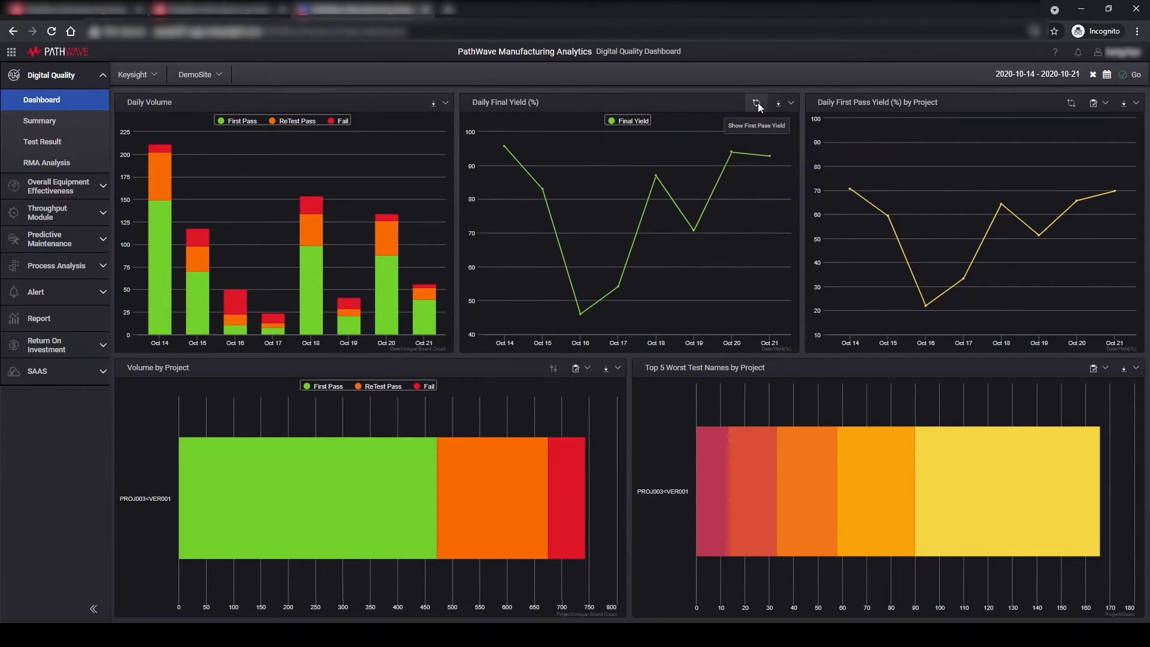
Step: Drill into PROJ003's summary and Analog results, then open the OEE Dashboard
left_click(364, 483)
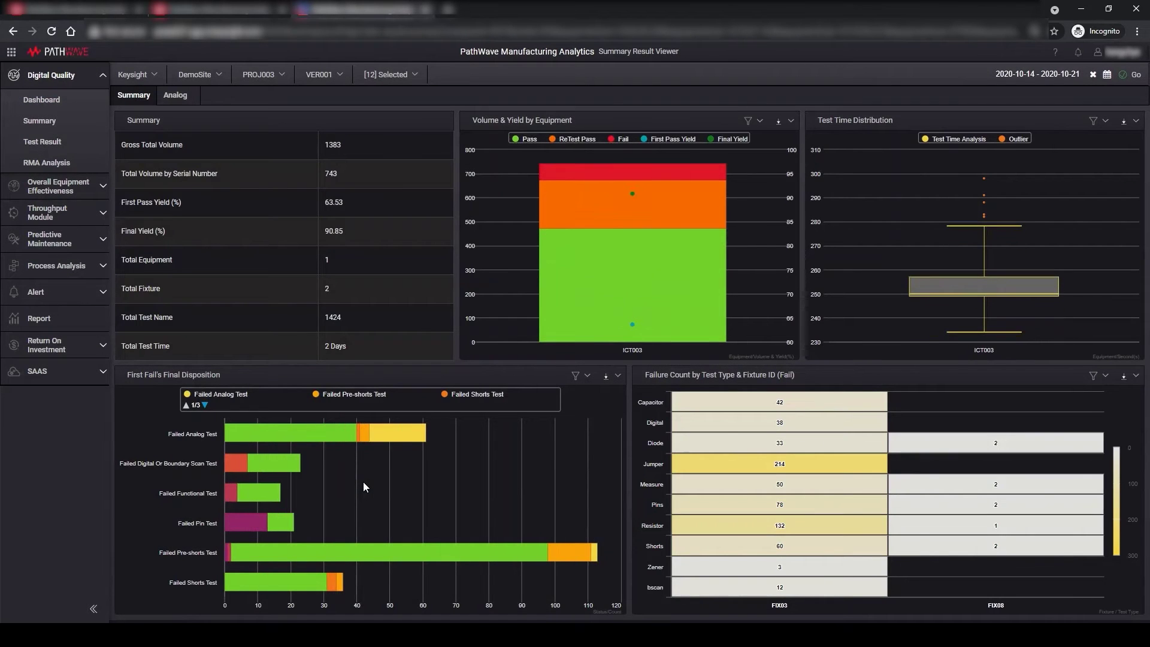
left_click(190, 96)
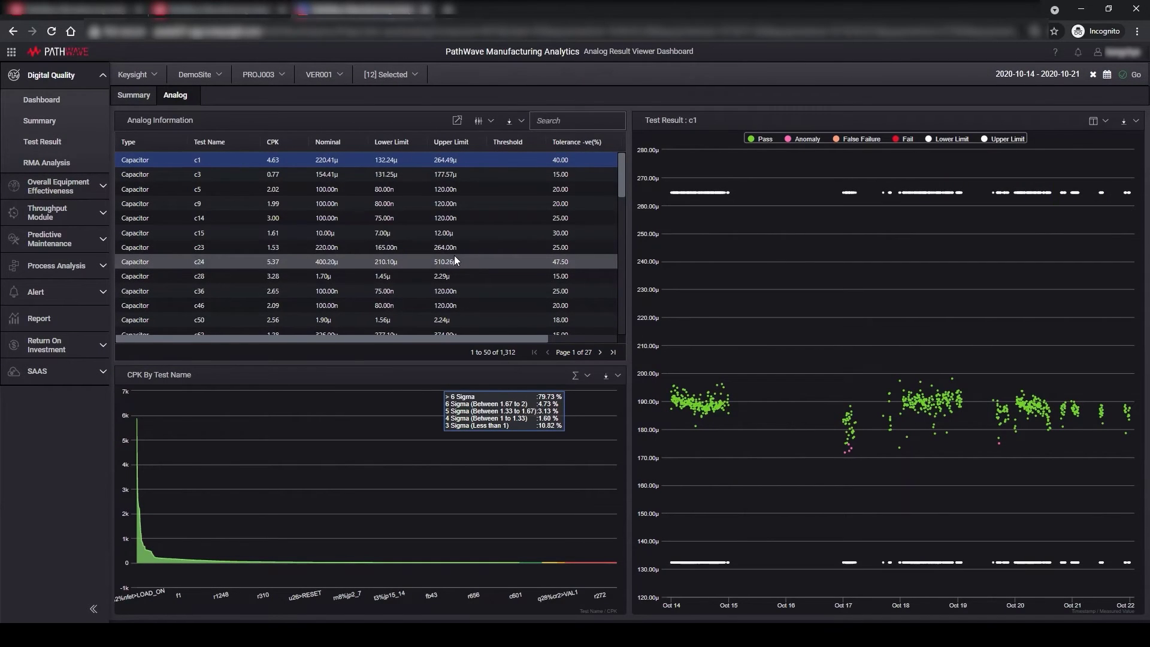
left_click(79, 185)
left_click(61, 131)
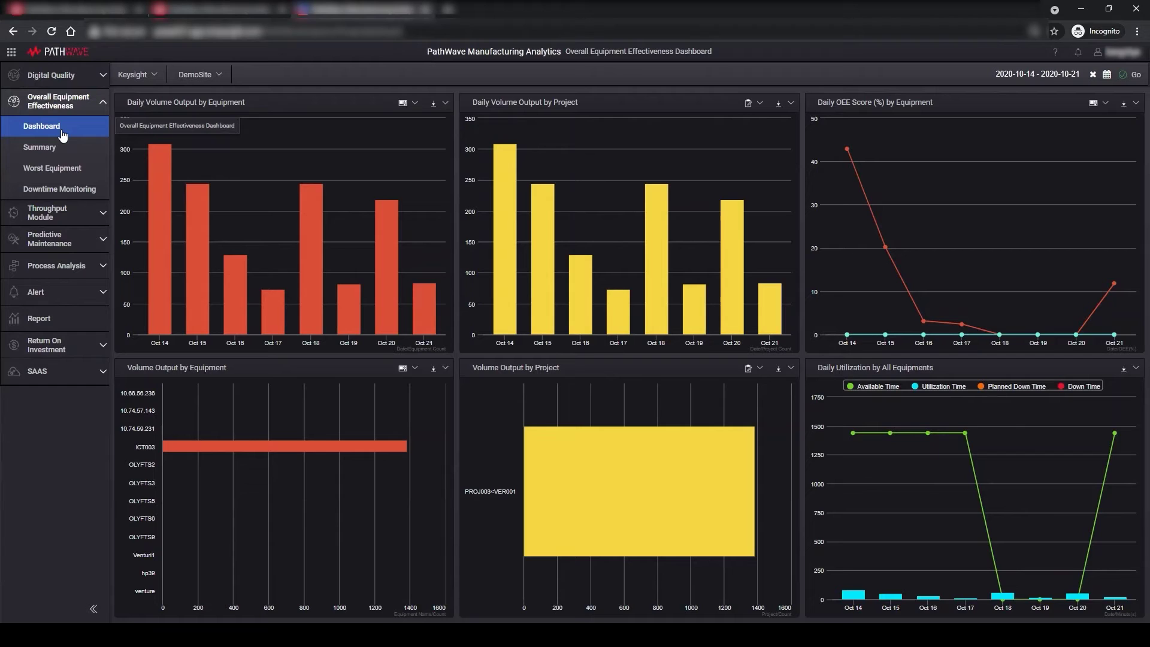
Step: Open the Summary page under Overall Equipment Effectiveness
left_click(76, 149)
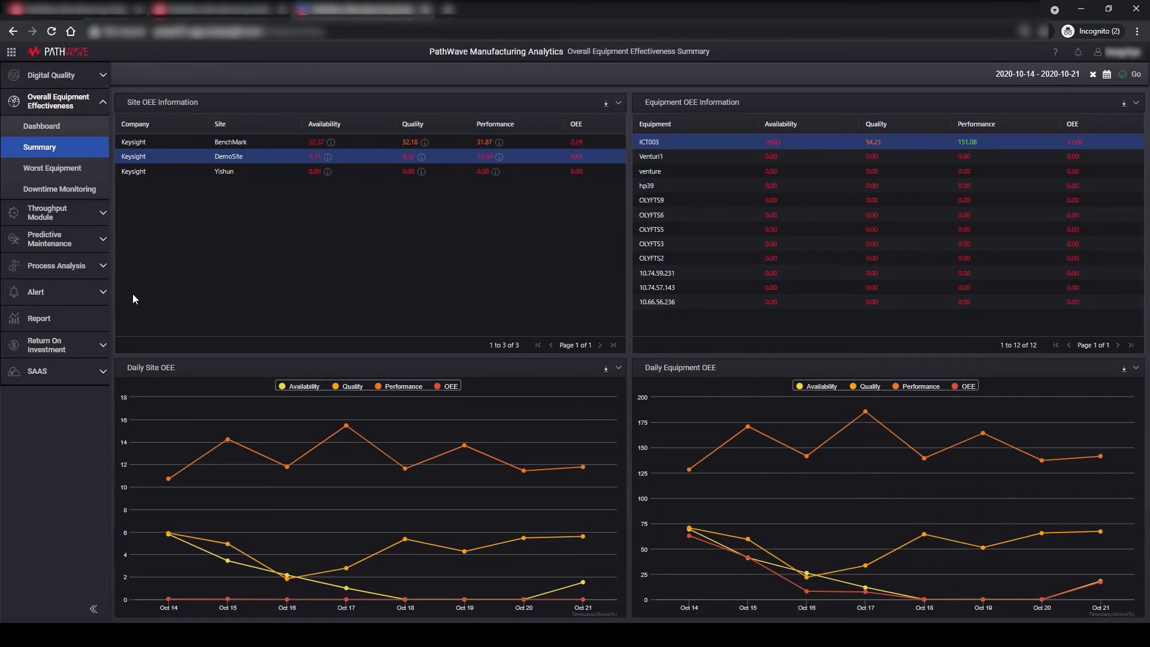
Step: Open the Alert Review page from the sidebar's Alert section
left_click(73, 299)
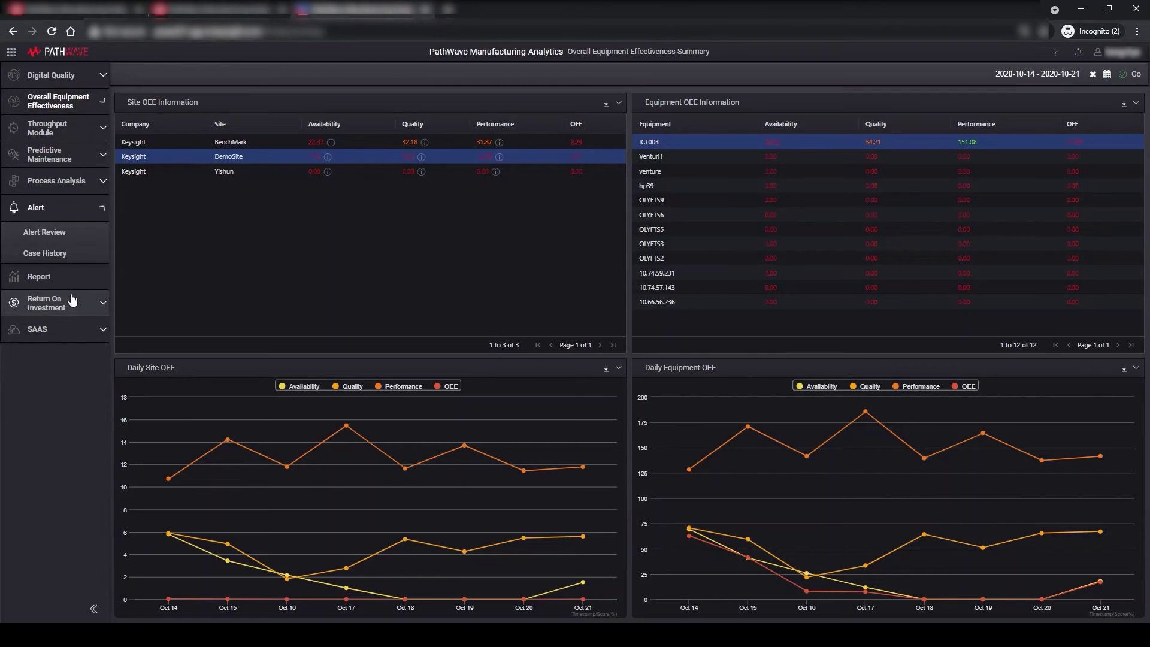
left_click(69, 232)
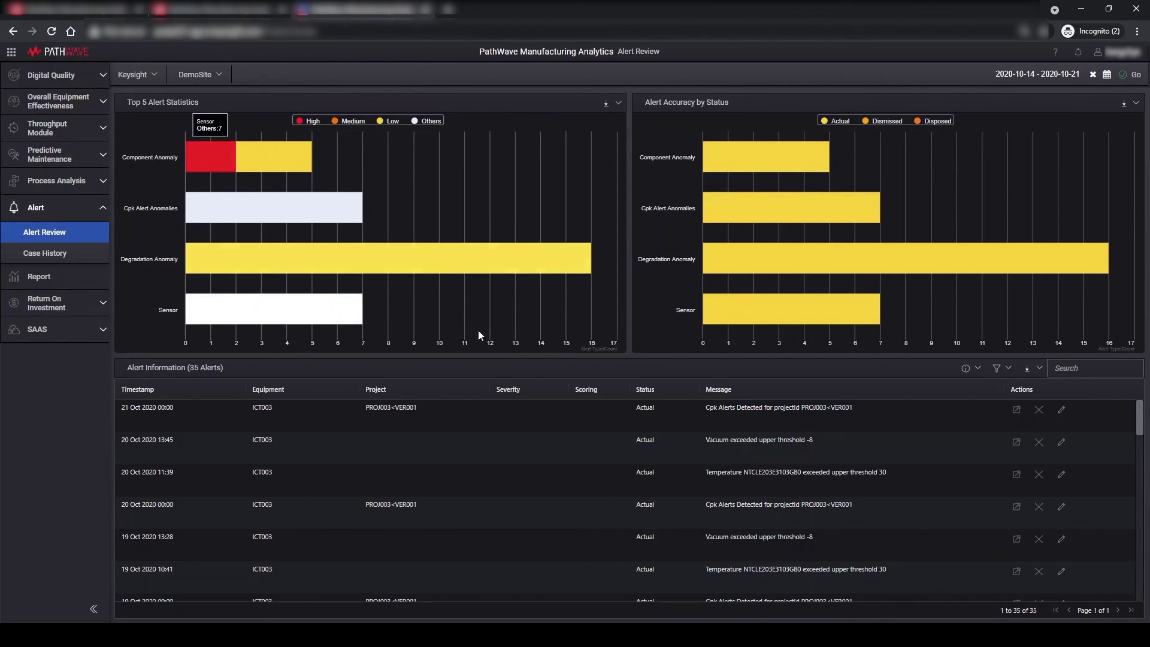
Step: Filter Alert Information to Component Anomaly alerts only, leaving 5 alerts
left_click(998, 370)
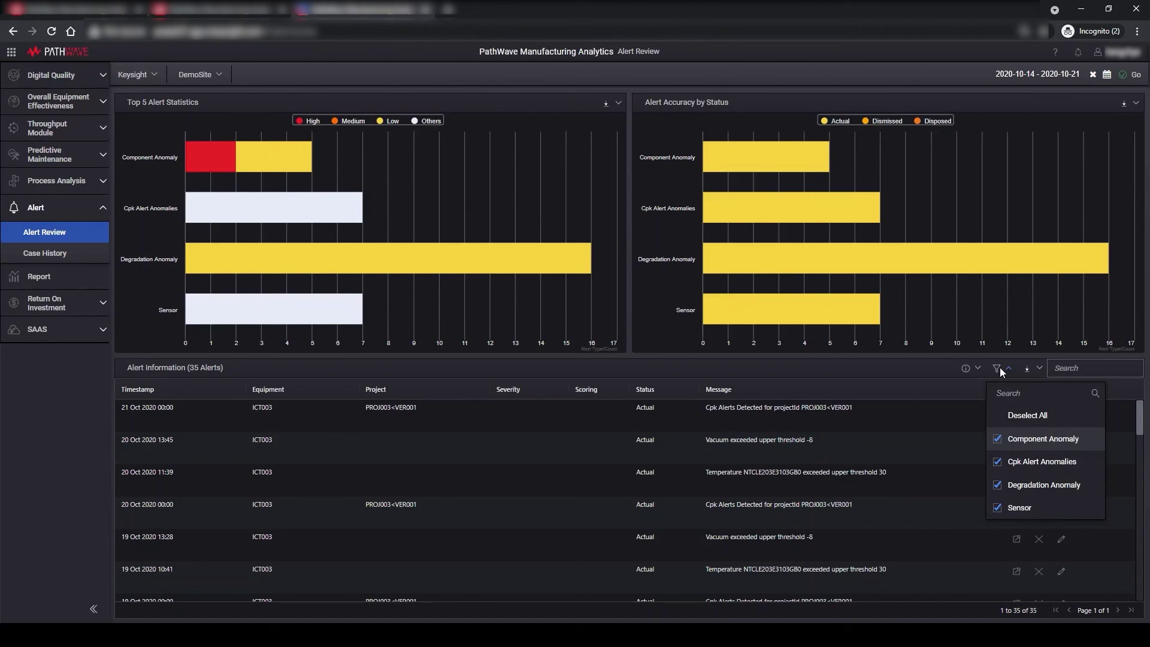
left_click(1013, 415)
left_click(1014, 436)
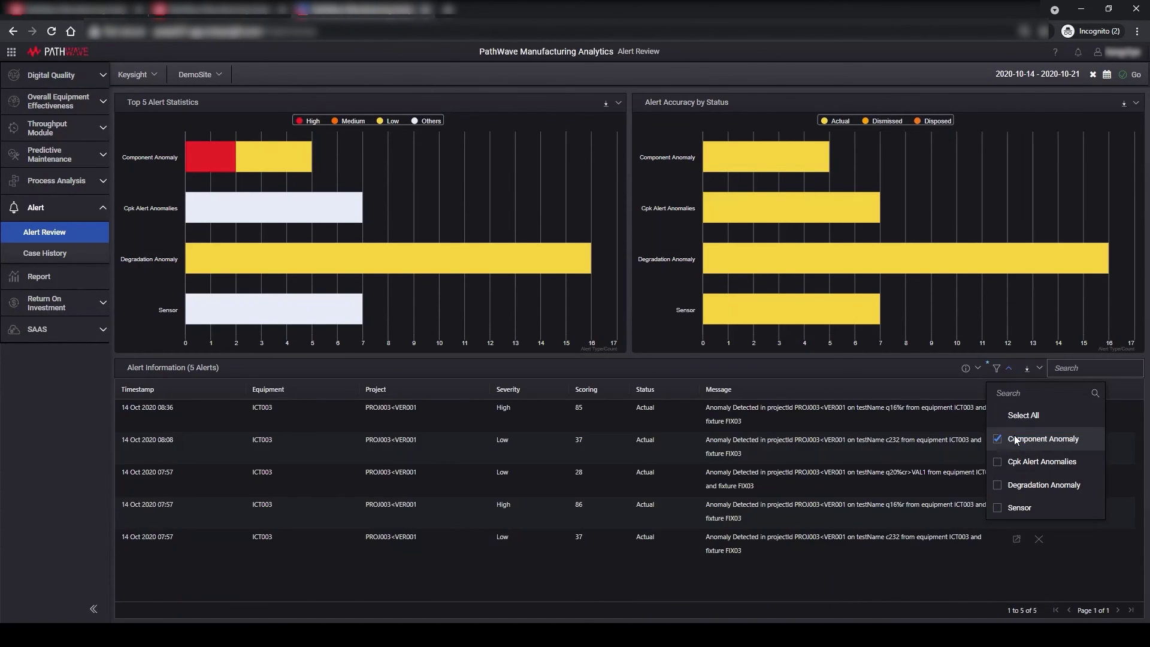